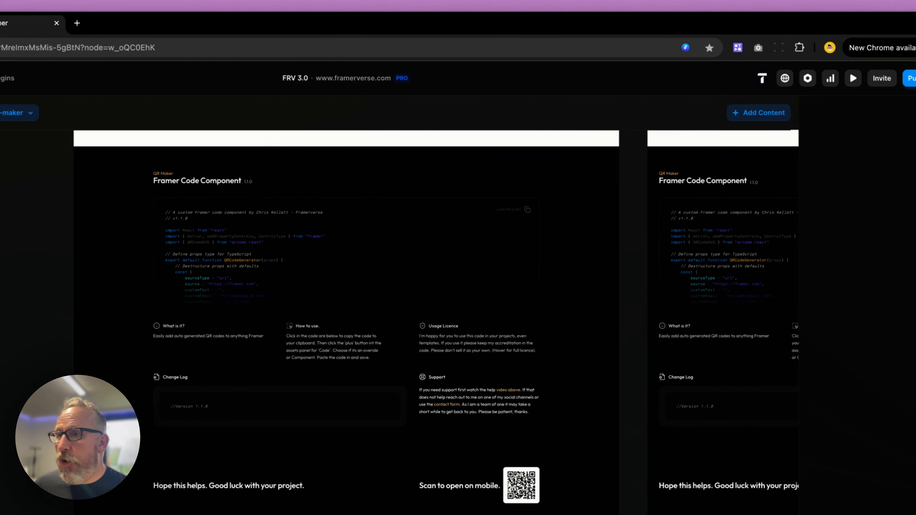
Step: Switch to the QR-Maker project with the QR code component selected on the Home page
left_click(69, 36)
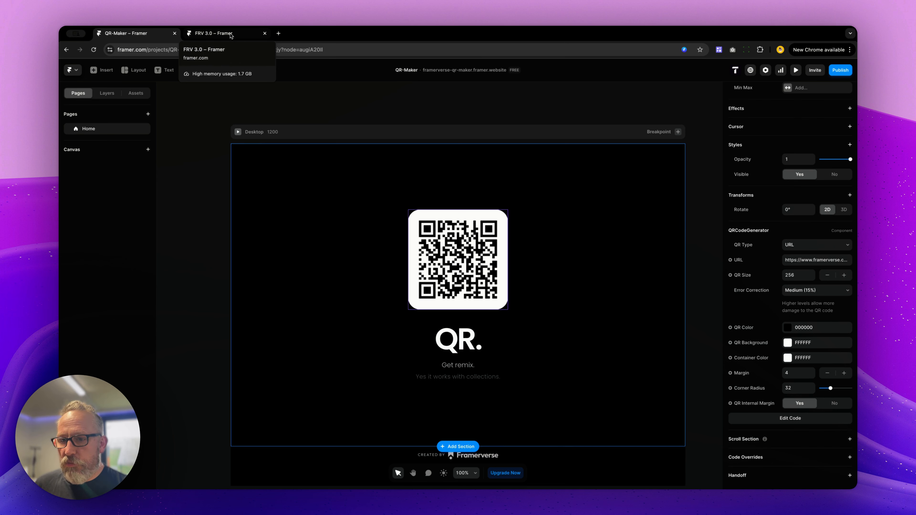
left_click(189, 96)
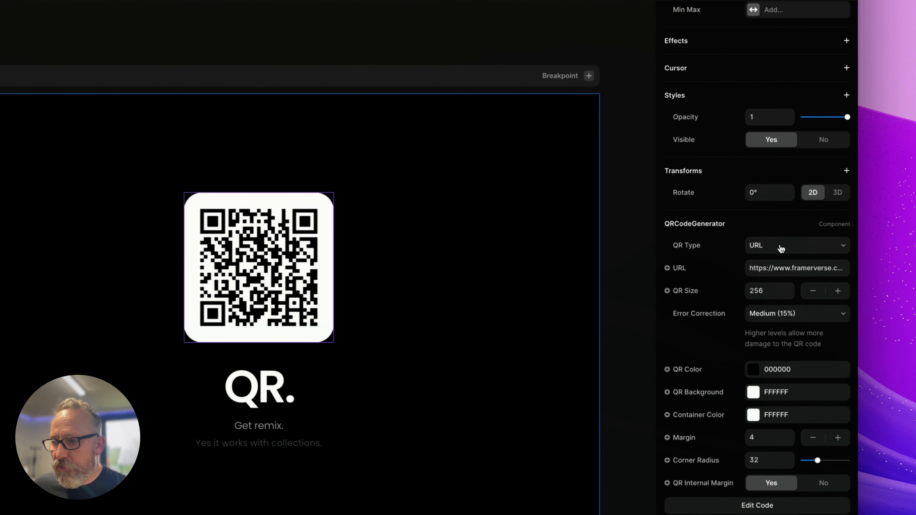
Step: Try the QR code component's other types in turn: Text, Email, Phone, SMS, WiFi and vCard
left_click(781, 248)
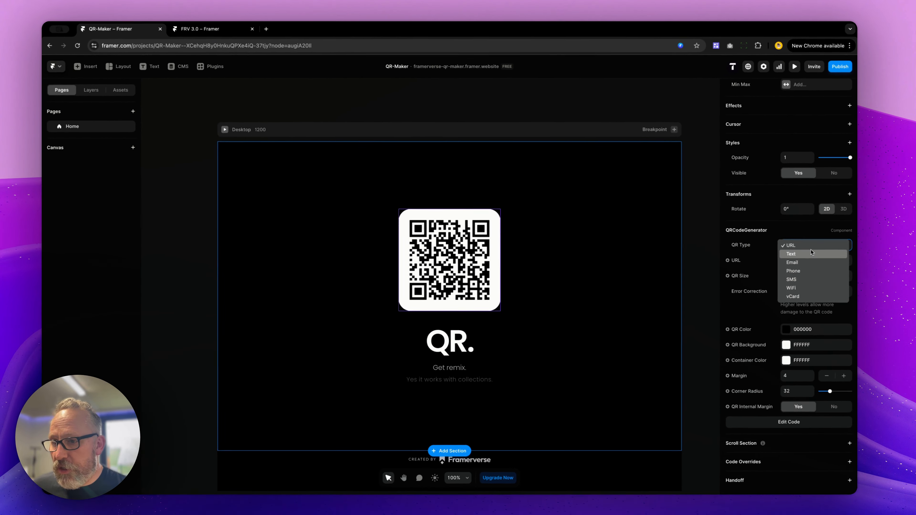
left_click(789, 256)
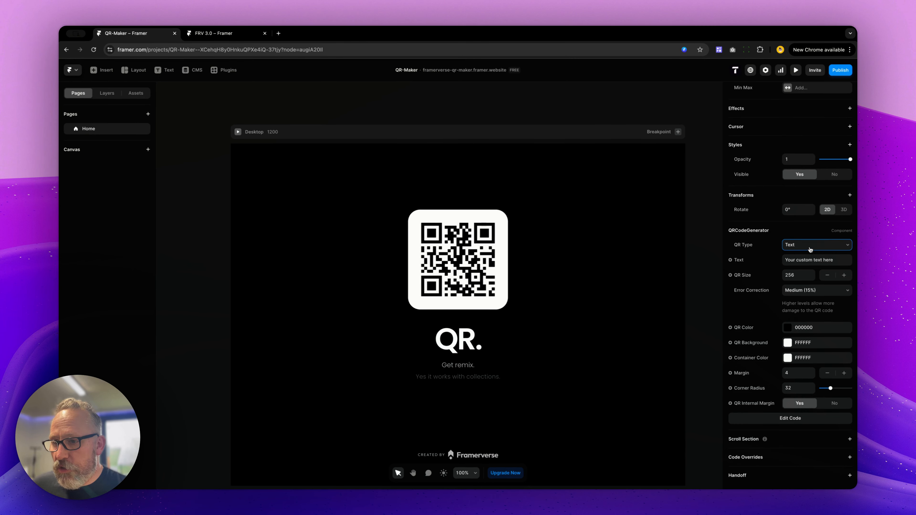
left_click(811, 251)
left_click(810, 249)
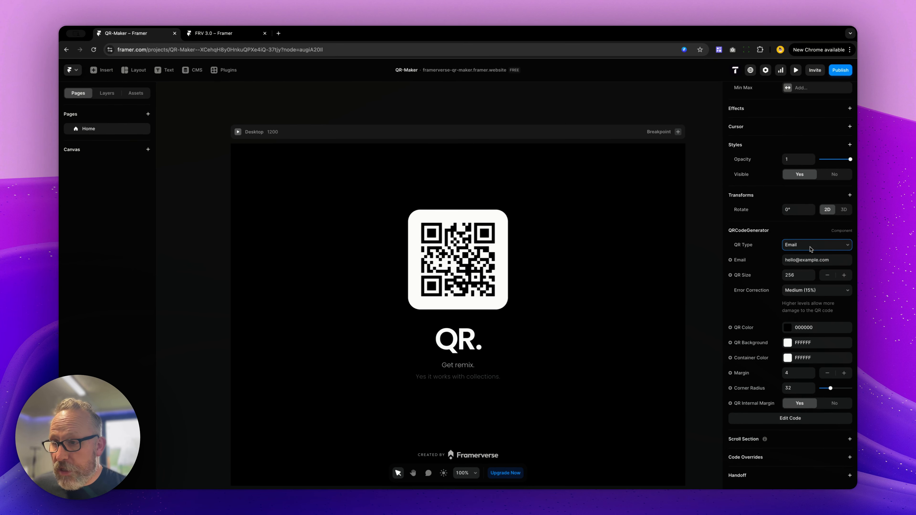
left_click(810, 249)
left_click(813, 250)
left_click(813, 249)
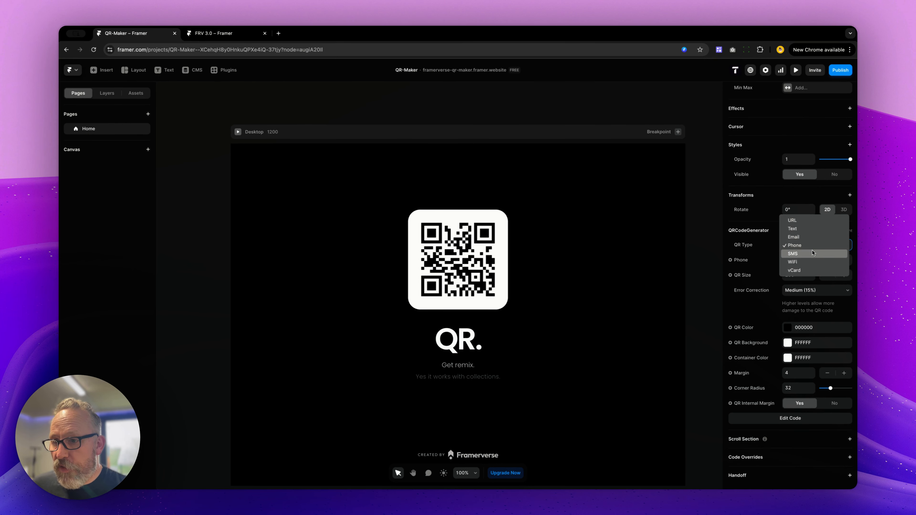
left_click(812, 253)
left_click(813, 249)
left_click(812, 255)
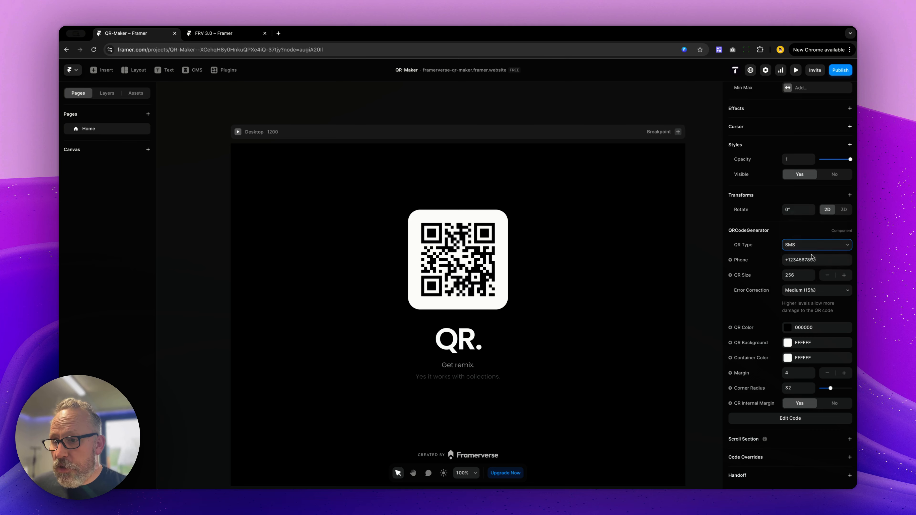
left_click(814, 249)
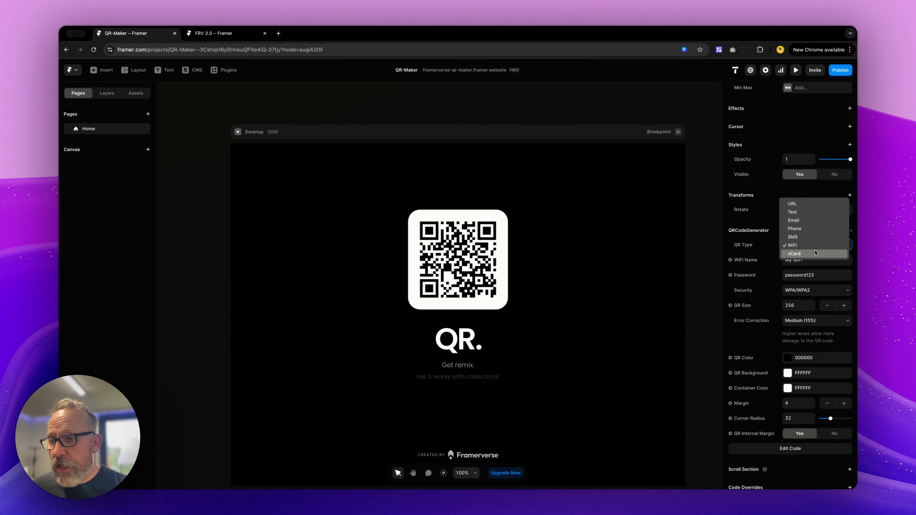
left_click(813, 254)
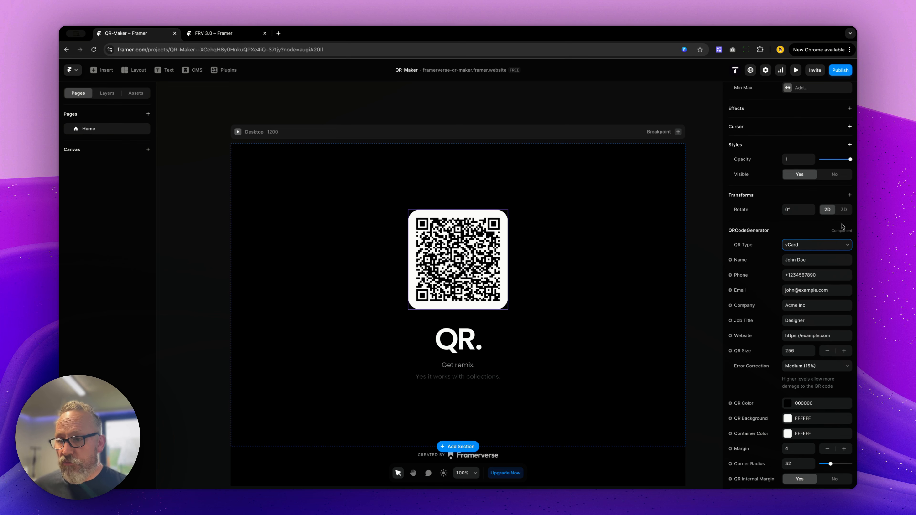
Step: Set the QR type to WiFi to view its fields and return it to URL
left_click(828, 247)
left_click(795, 237)
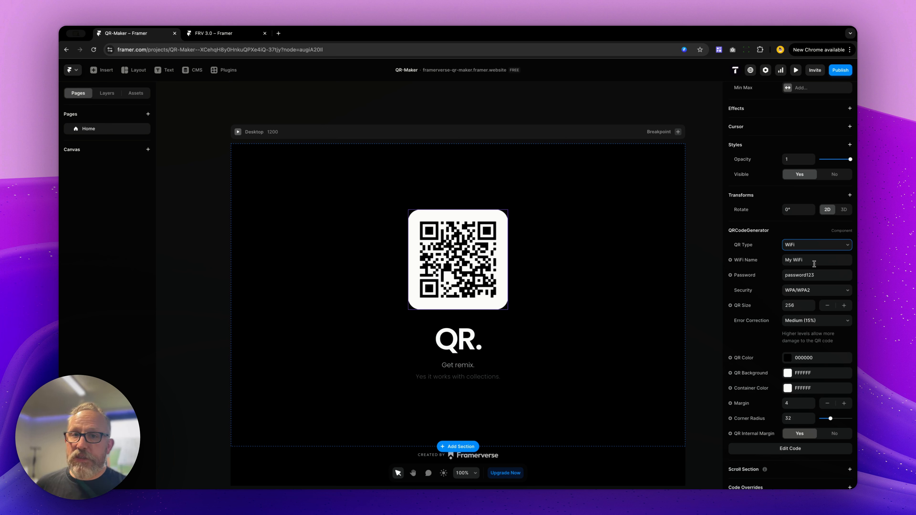
left_click(821, 247)
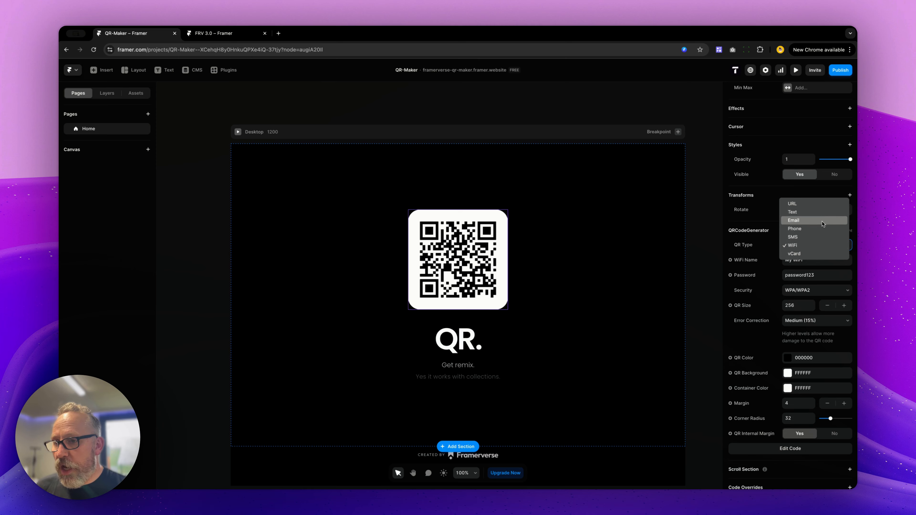
left_click(792, 203)
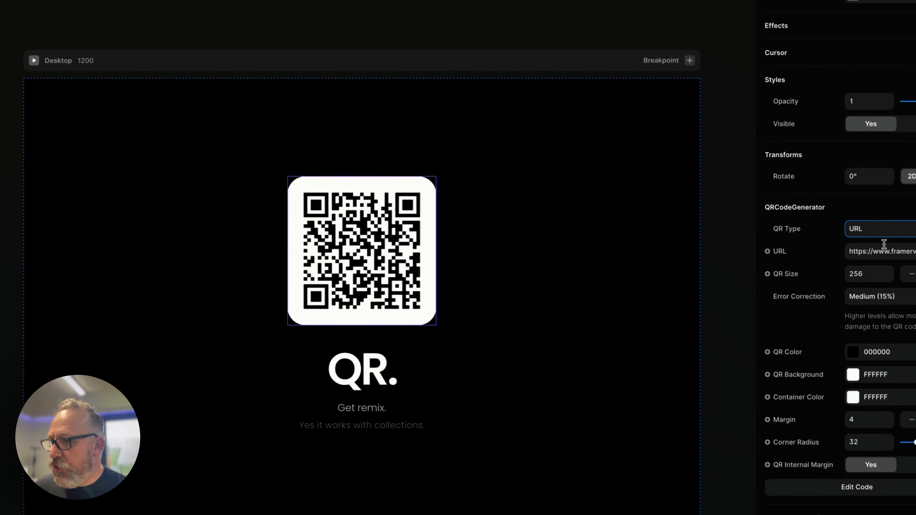
Step: Try the Text and SMS types on the QR code and set the QR type back to URL
left_click(884, 233)
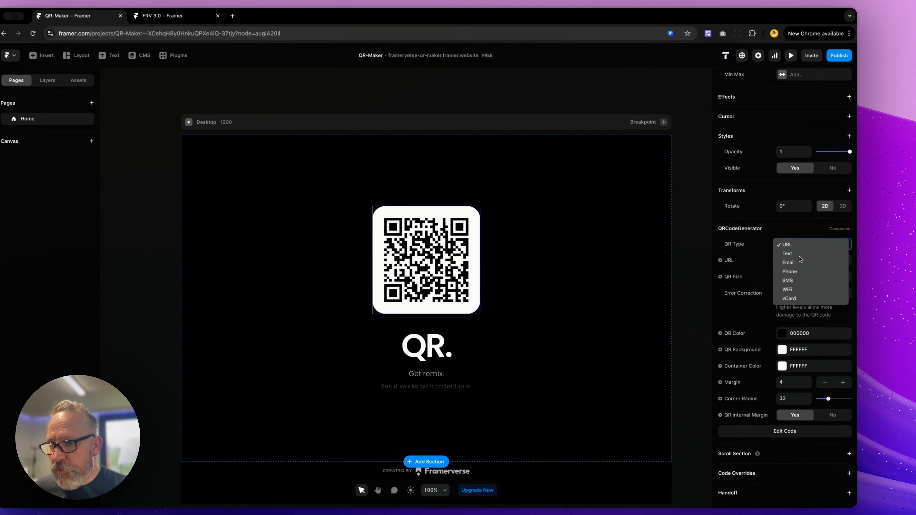
left_click(760, 253)
left_click(793, 240)
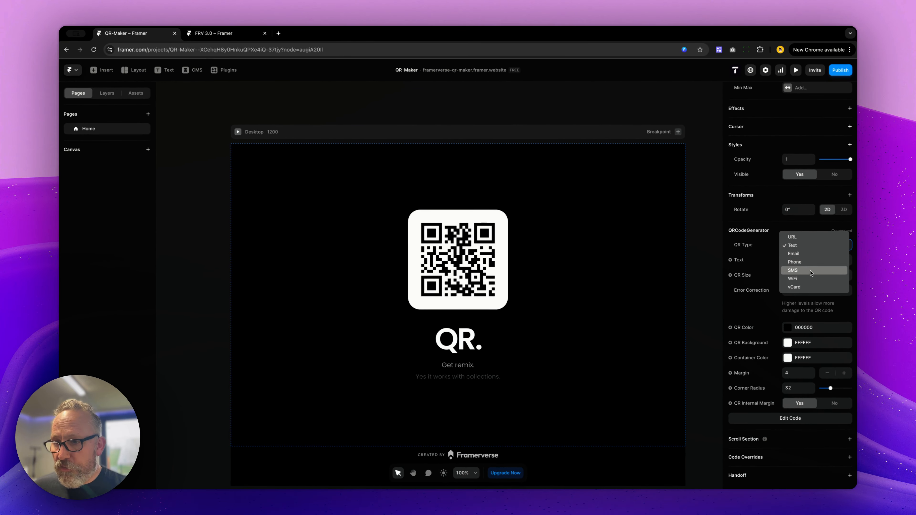
left_click(810, 271)
left_click(814, 245)
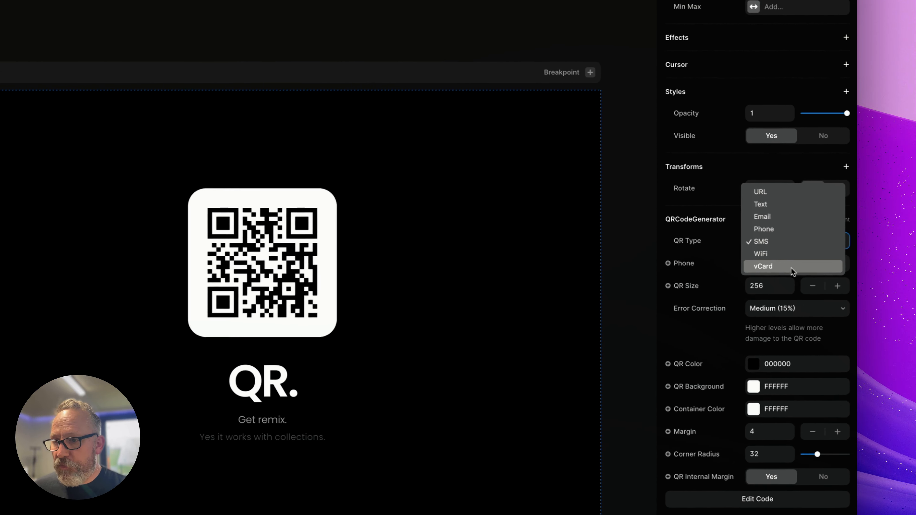
left_click(791, 267)
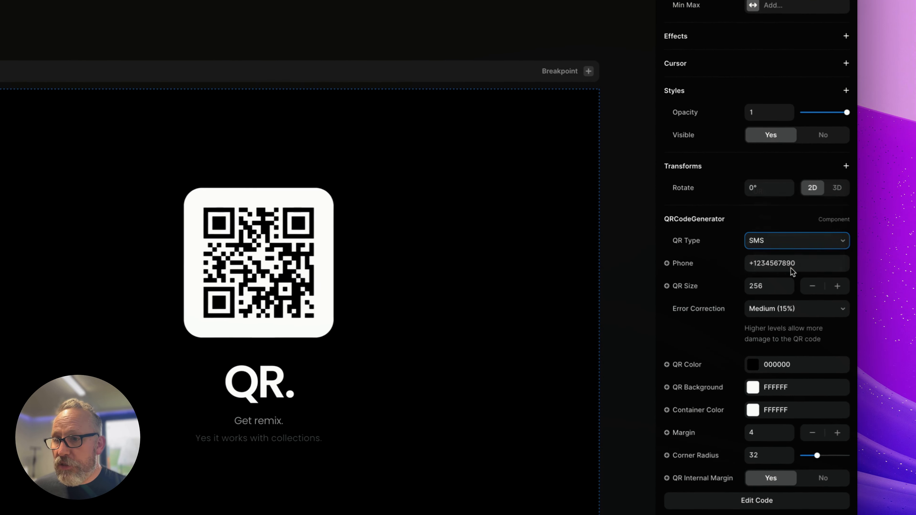
left_click(787, 244)
left_click(774, 165)
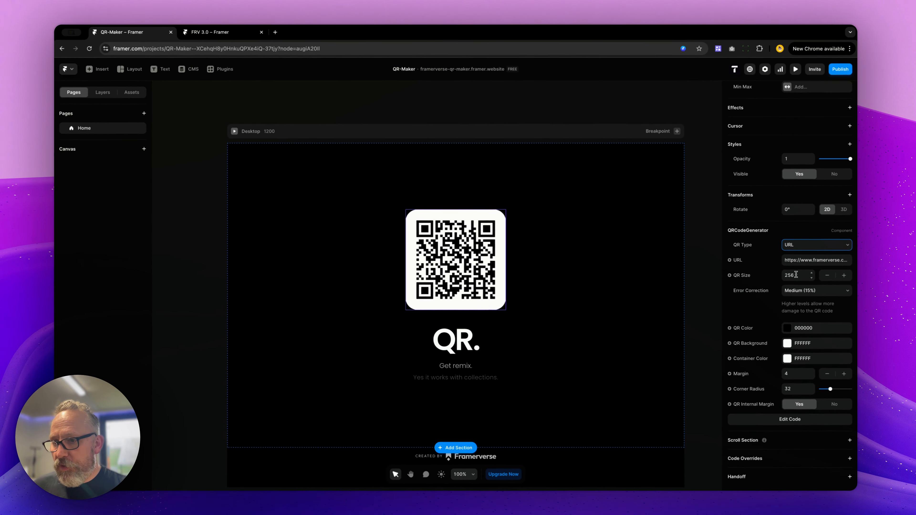
Step: Try red BF1B1B as the QR color, undo the change and close the color picker
left_click(796, 275)
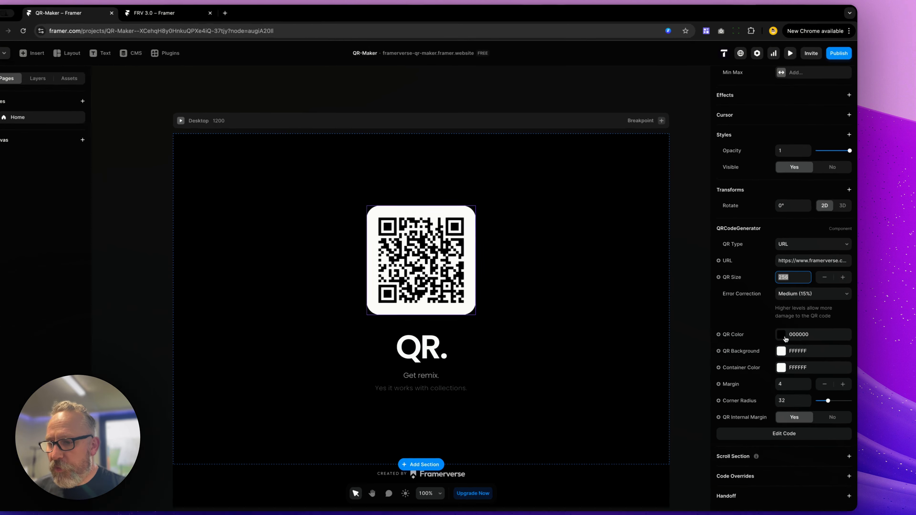
left_click(811, 327)
left_click_drag(689, 364, 700, 343)
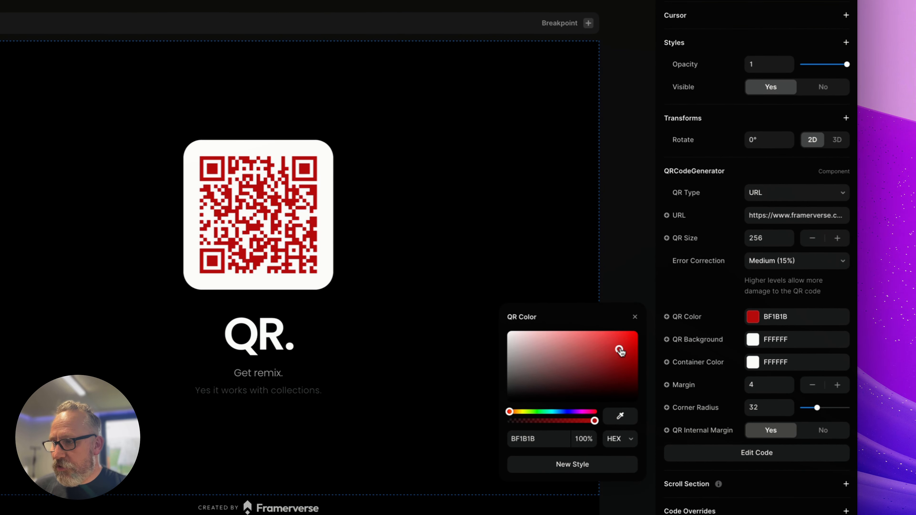
key("super+z")
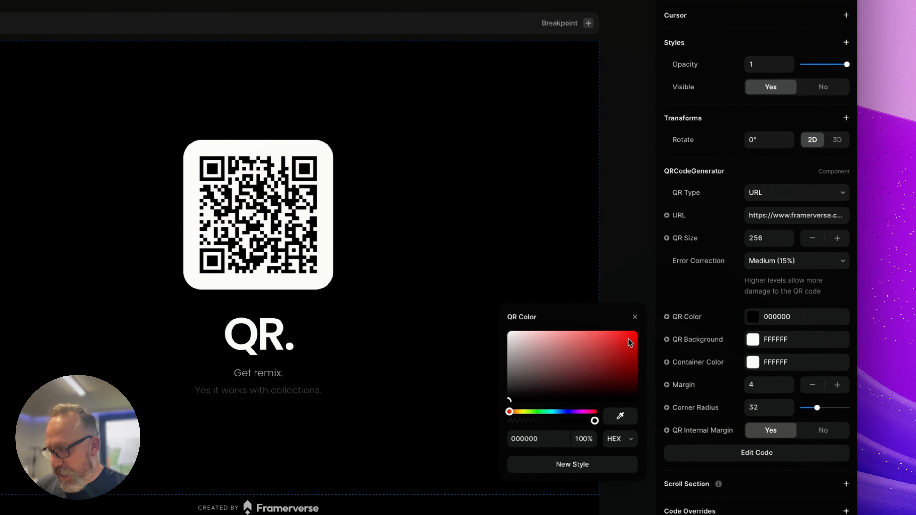
left_click(683, 292)
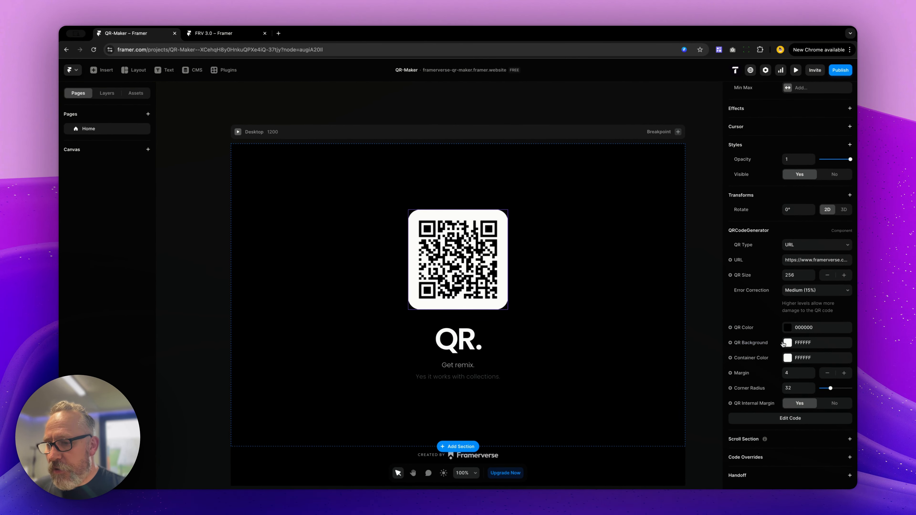
Step: Try red CC1D1D as the QR background, undo the change and close the color picker
left_click(787, 342)
left_click(693, 367)
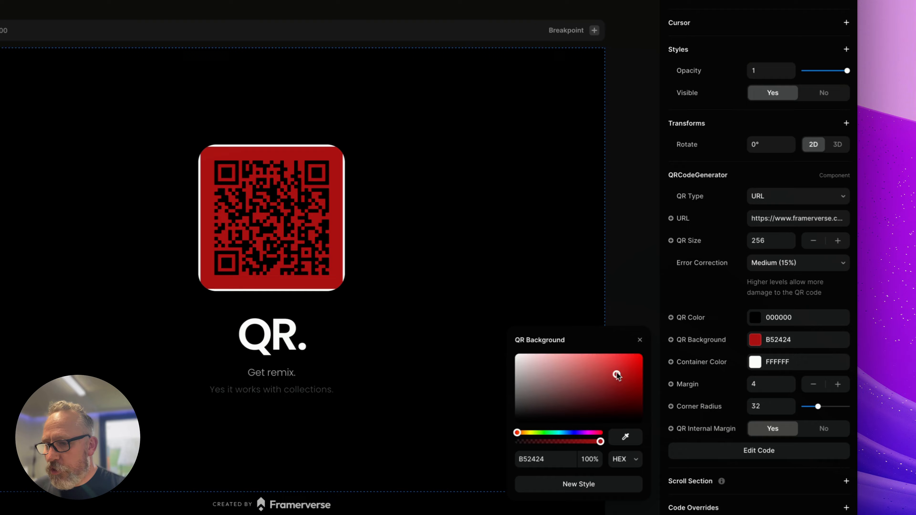
left_click_drag(617, 375, 622, 368)
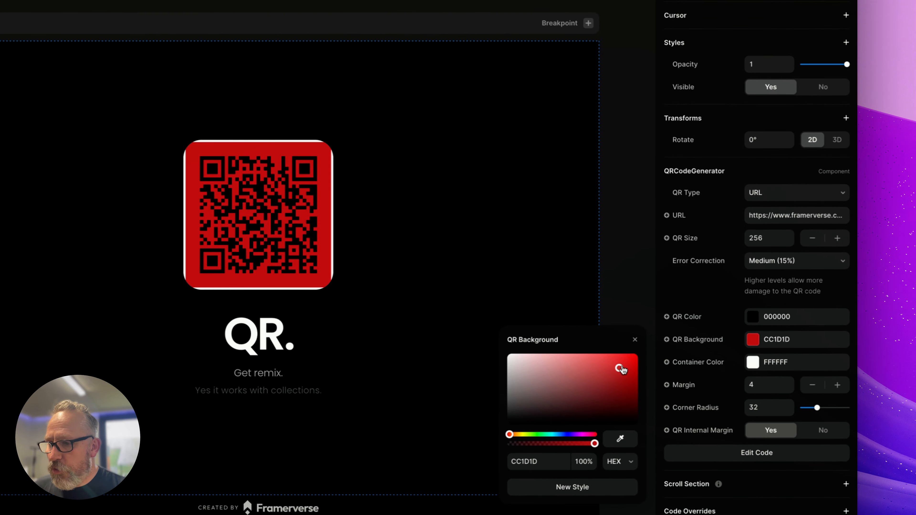
key("super+z")
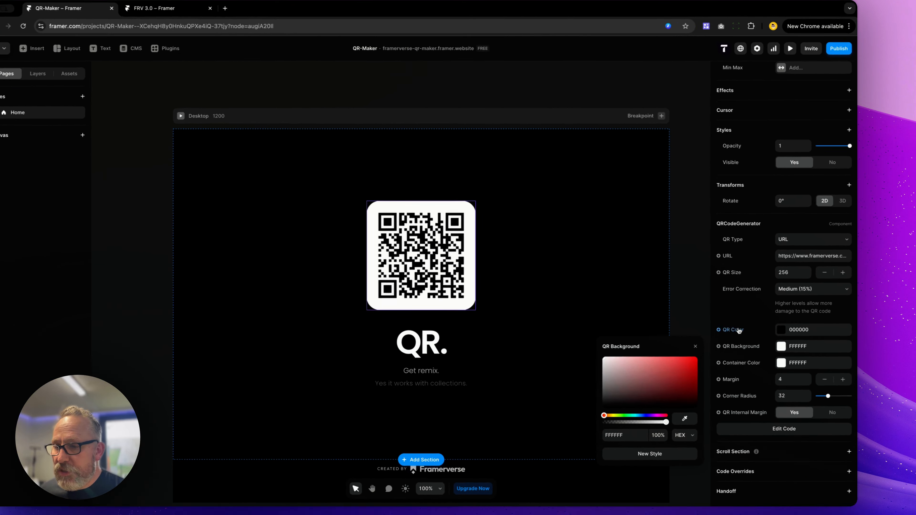
left_click(738, 319)
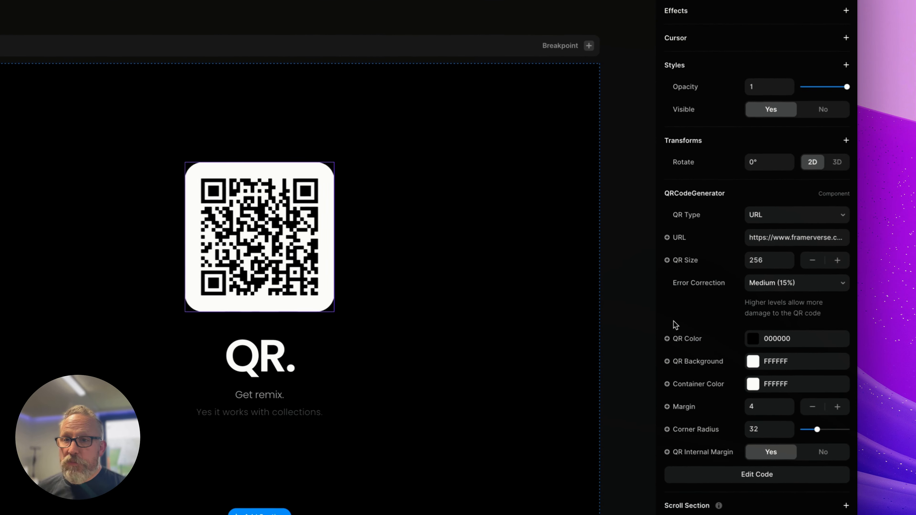
Step: Try a margin of 15 on the QR code and undo it, and toggle the QR internal margin off and back on
left_click_drag(703, 416, 773, 404)
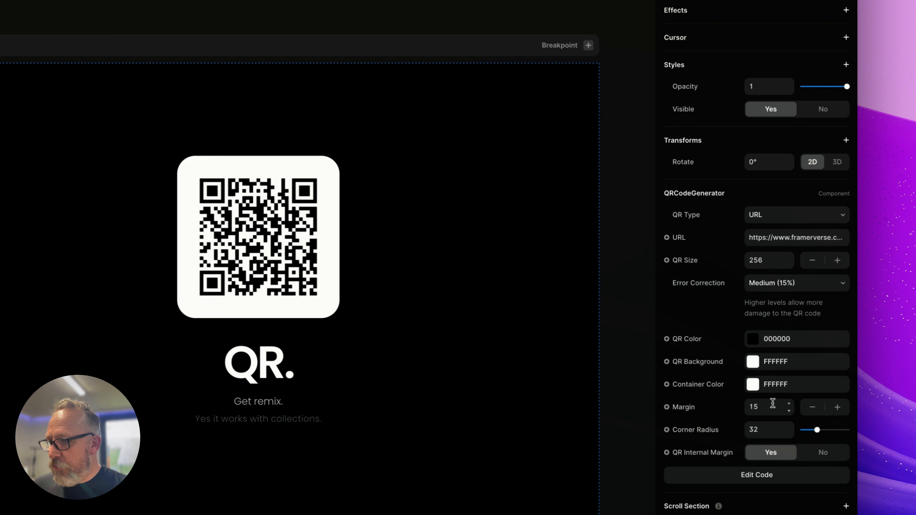
key("super+z")
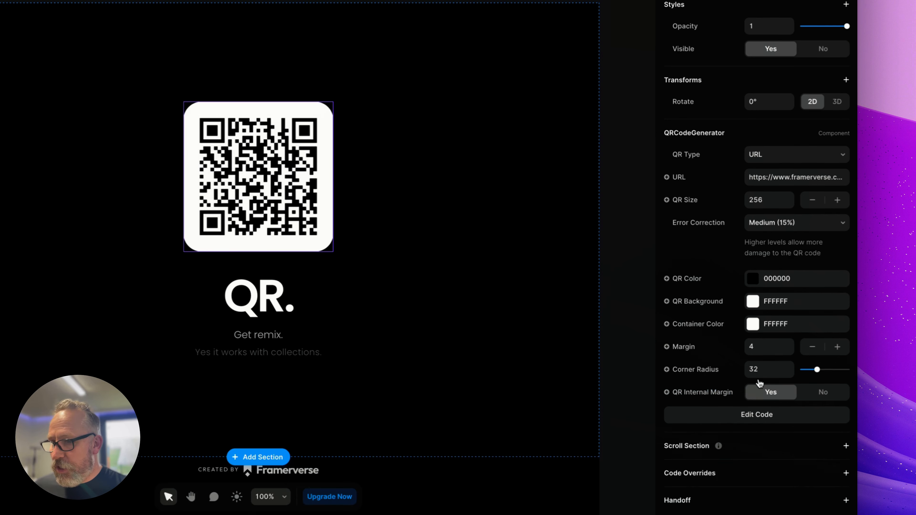
mouse_move(789, 337)
left_mouse_down()
mouse_move(791, 326)
mouse_move(785, 349)
left_mouse_up()
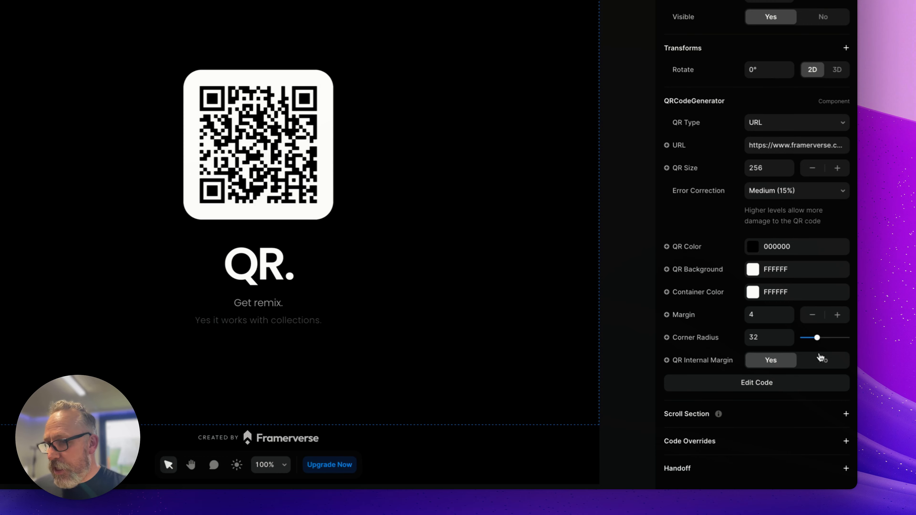
left_click(821, 359)
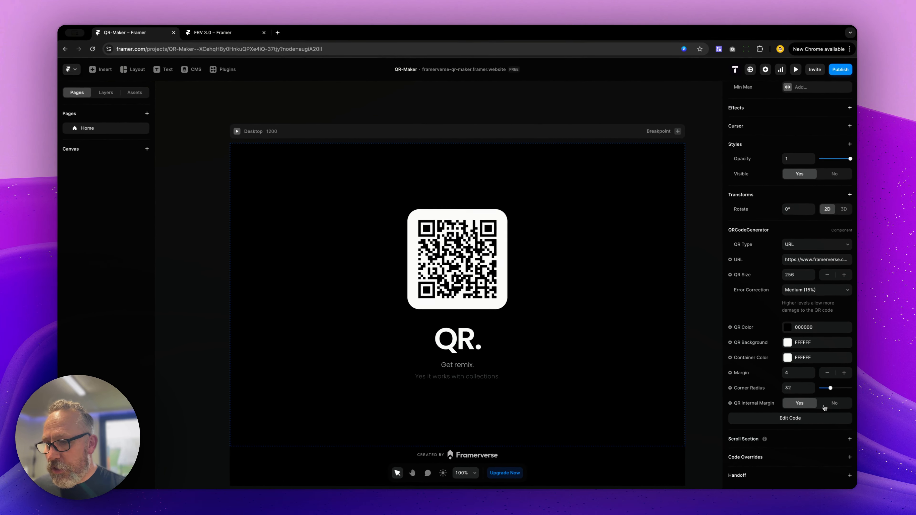
left_click(811, 365)
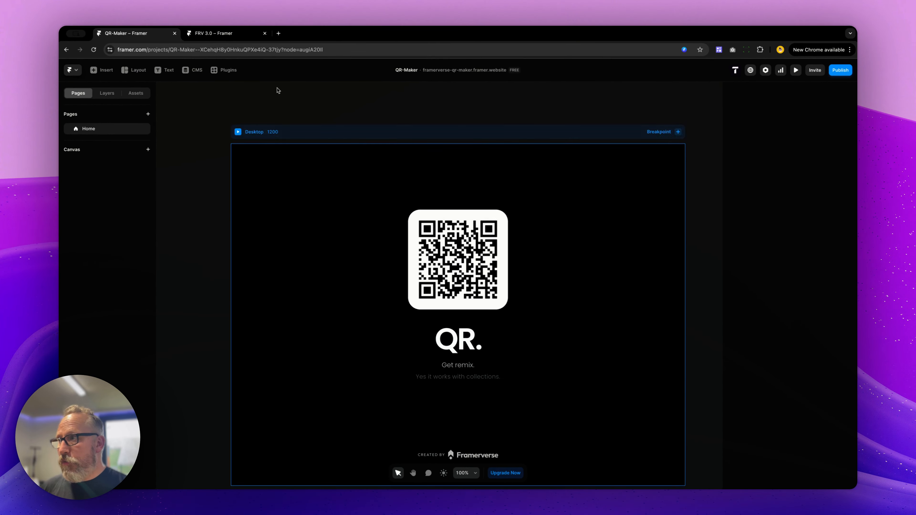
Step: Switch to the FRV 3.0 project and examine the QR code beside "Scan to open on mobile." on the qr-maker resource page
left_click(229, 34)
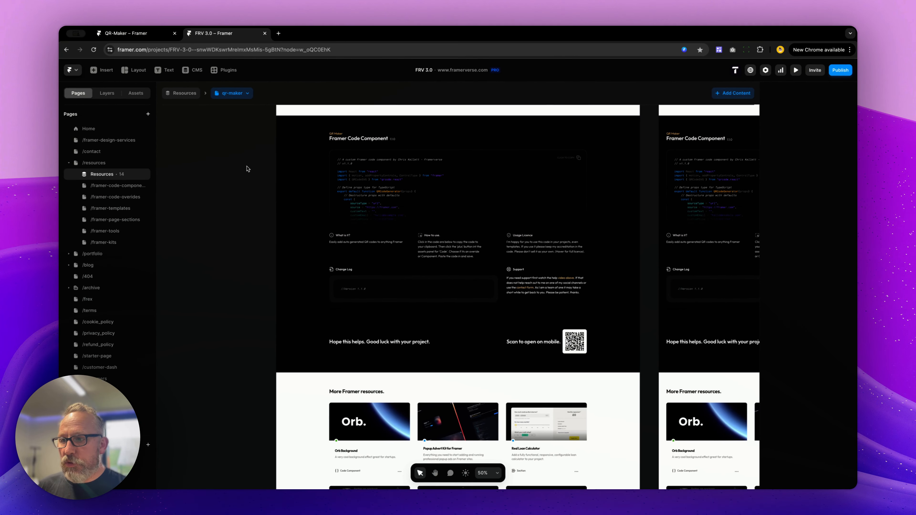
scroll(415, 259, "up", 3)
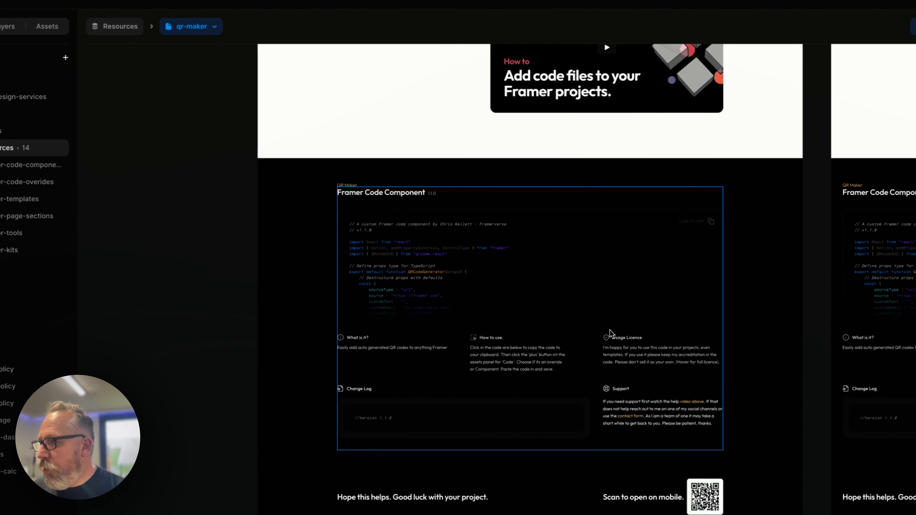
scroll(558, 320, "down", 5)
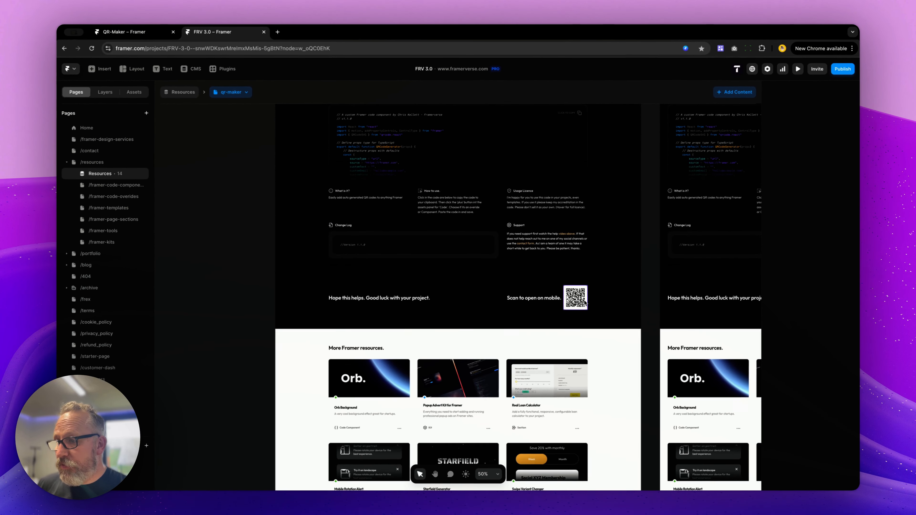
left_click(585, 303)
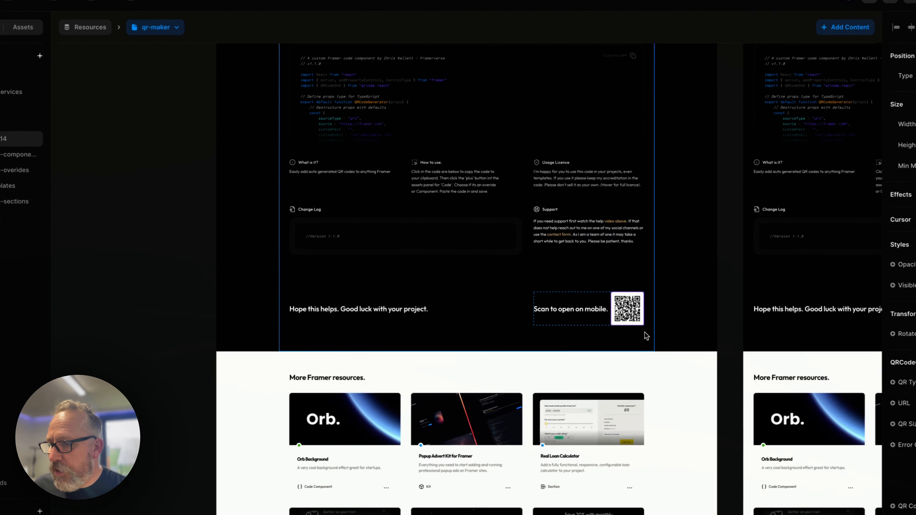
scroll(612, 316, "up", 2)
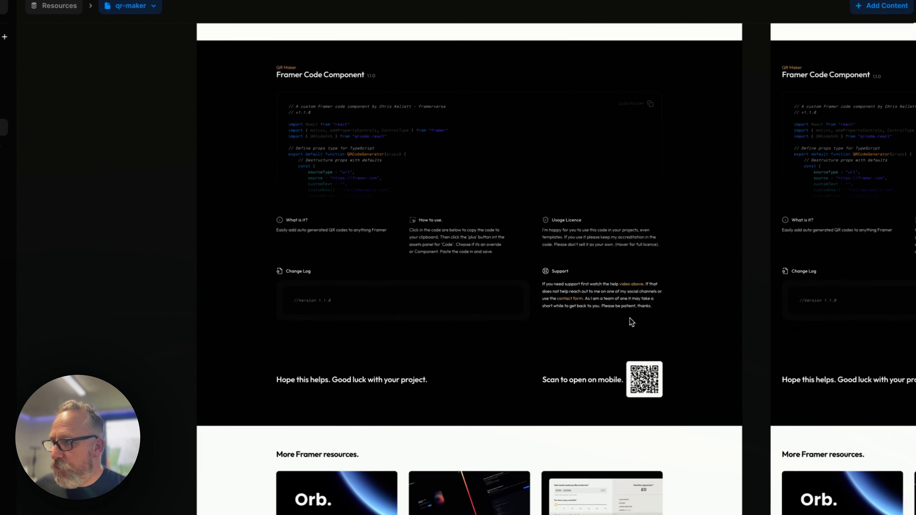
Step: Open the URL transform of the QR code beside "Scan to open on mobile." and view the URL property's variable options
scroll(636, 352, "up", 5)
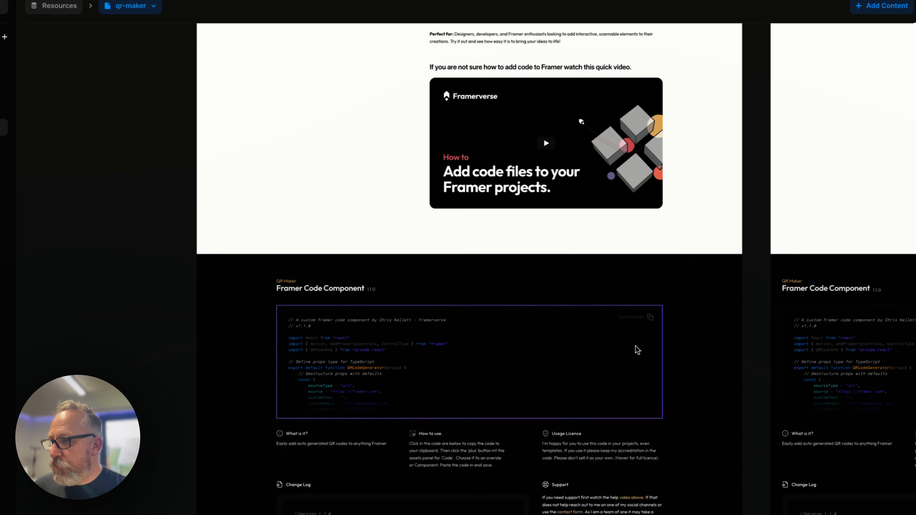
scroll(628, 306, "down", 5)
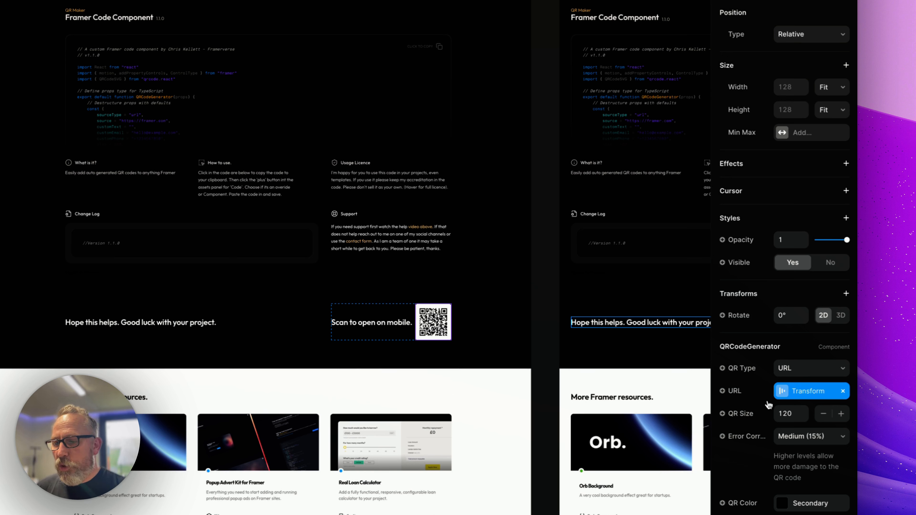
left_click(789, 396)
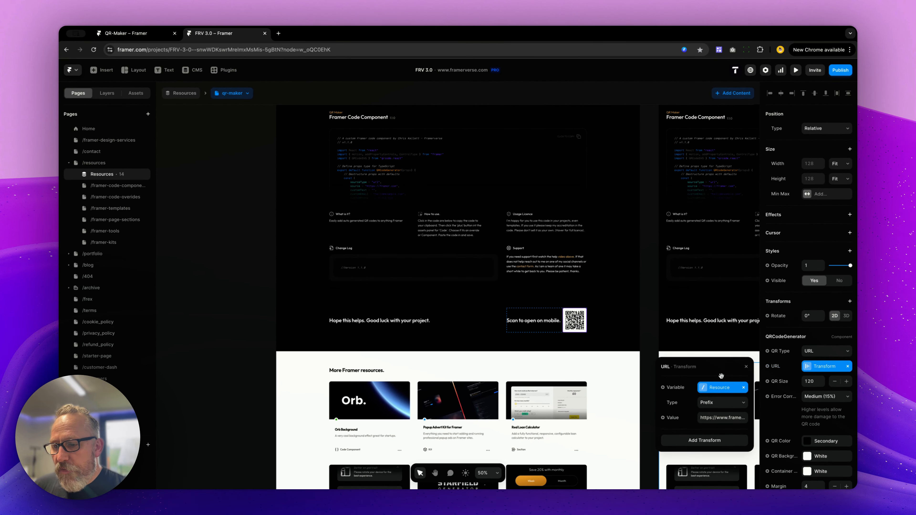
left_click(794, 367)
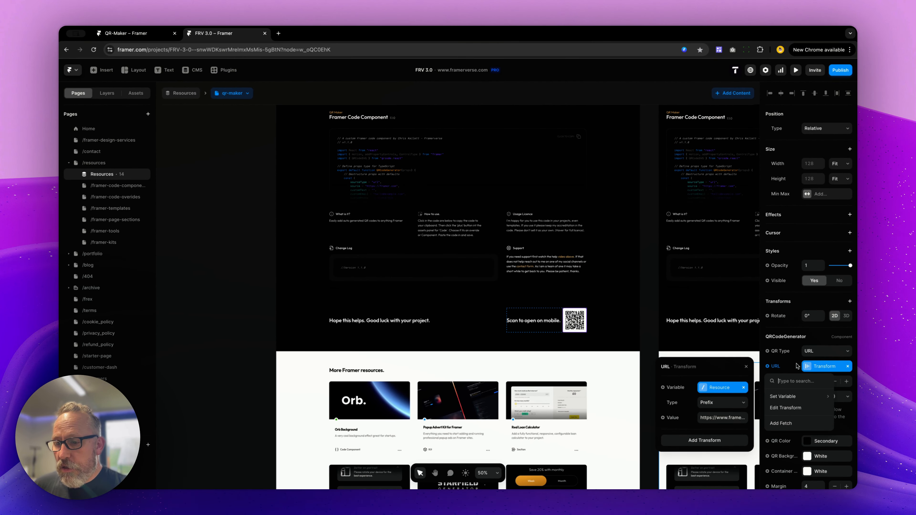
left_click(796, 366)
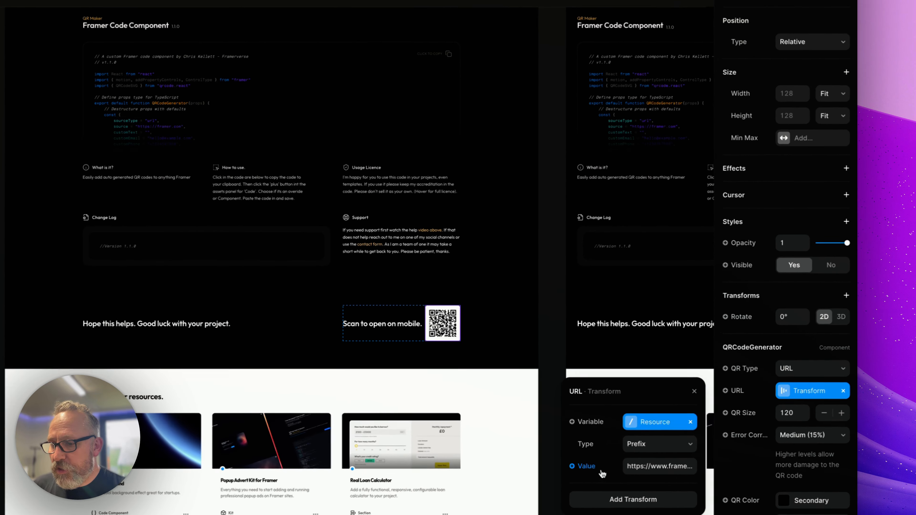
Step: Examine the full prefix value in the QR code's URL transform
left_click(731, 418)
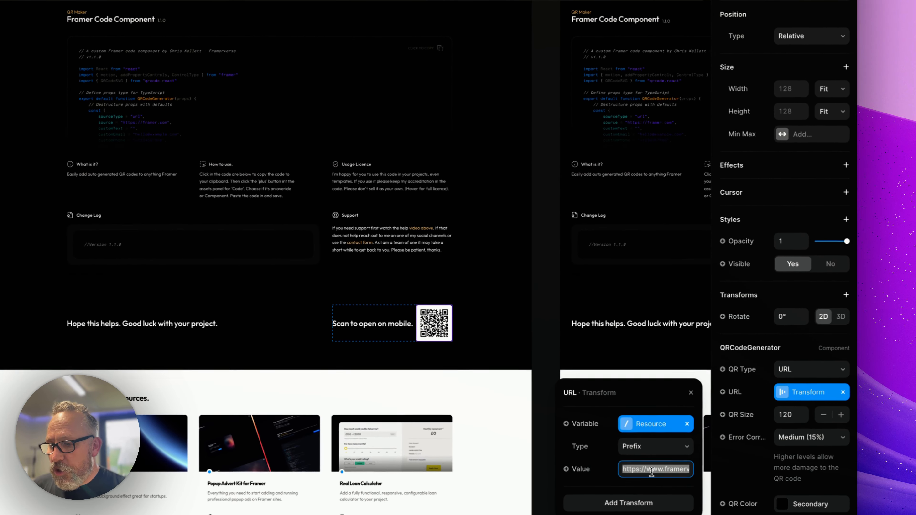
left_click(649, 469)
triple_click(667, 470)
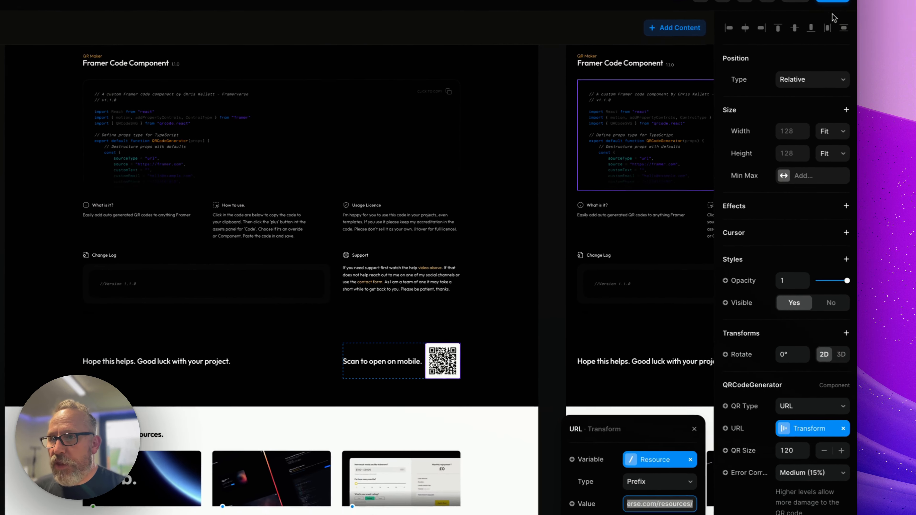
left_click(840, 69)
left_click(803, 59)
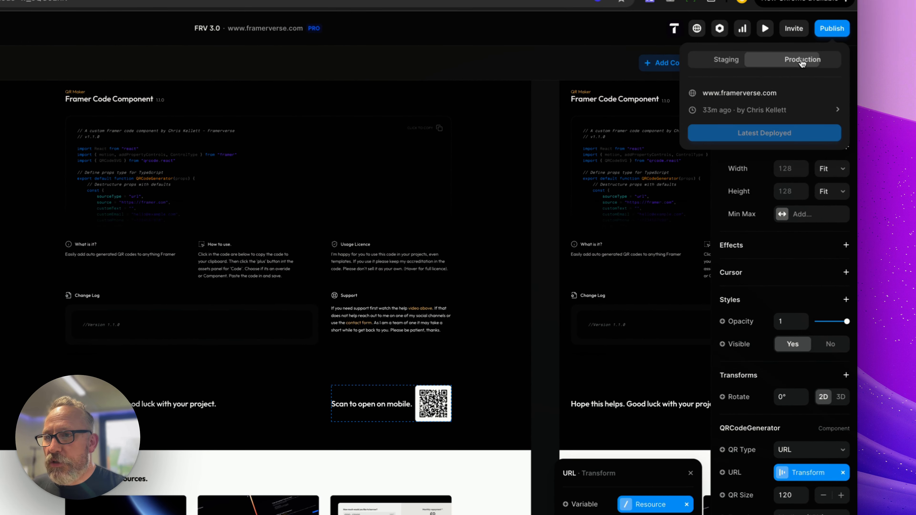
left_click(767, 93)
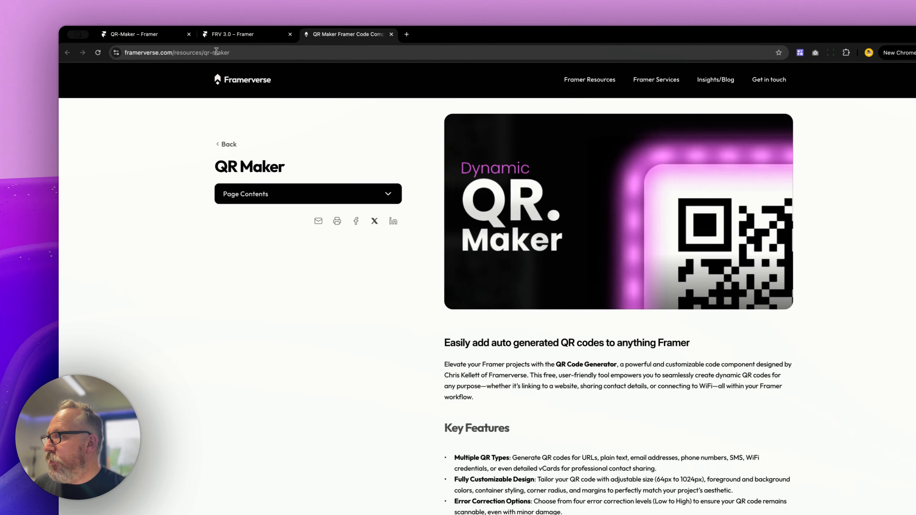
left_click(216, 59)
left_click(195, 58)
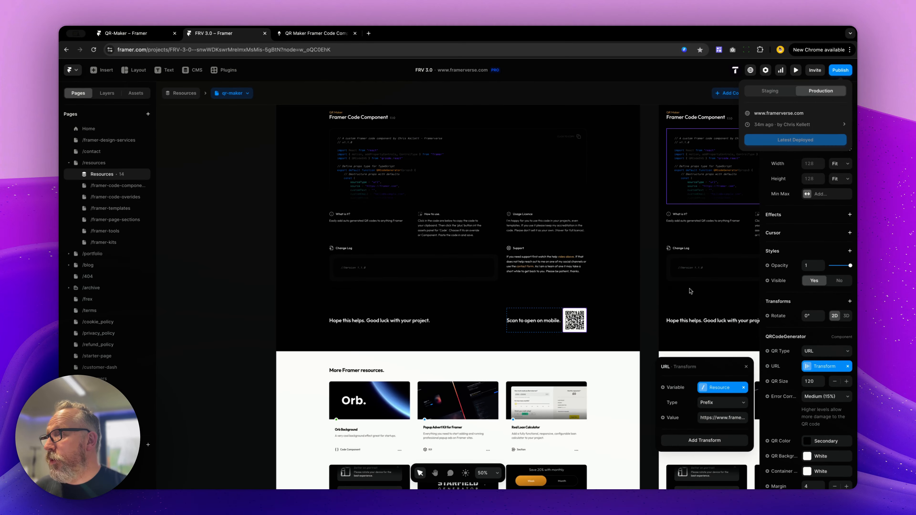
Step: Return to the FRV 3.0 project and highlight the URL transform's prefix text to compare it with the live page address
left_click(715, 417)
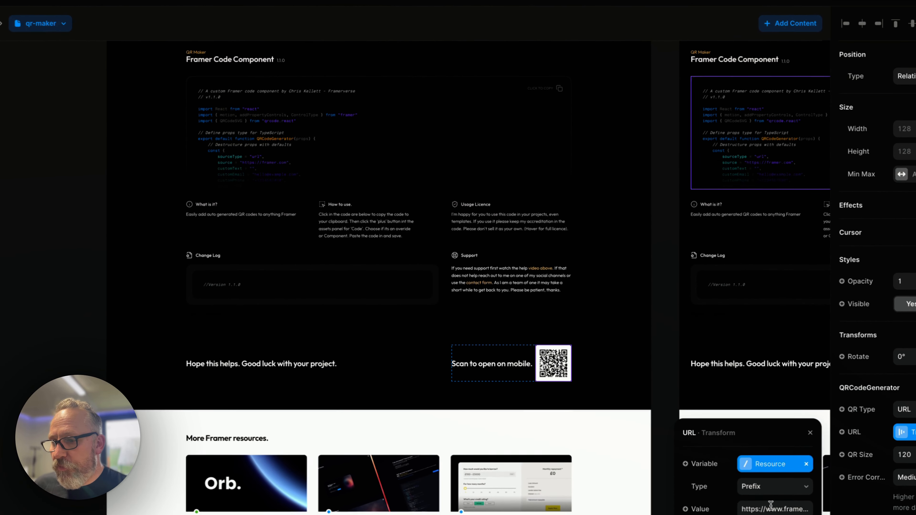
left_click(745, 505)
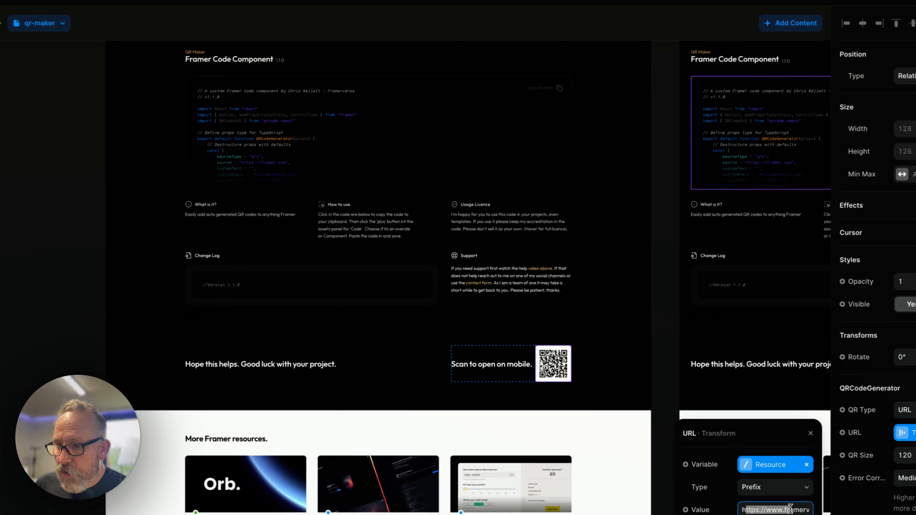
left_click_drag(789, 509, 811, 511)
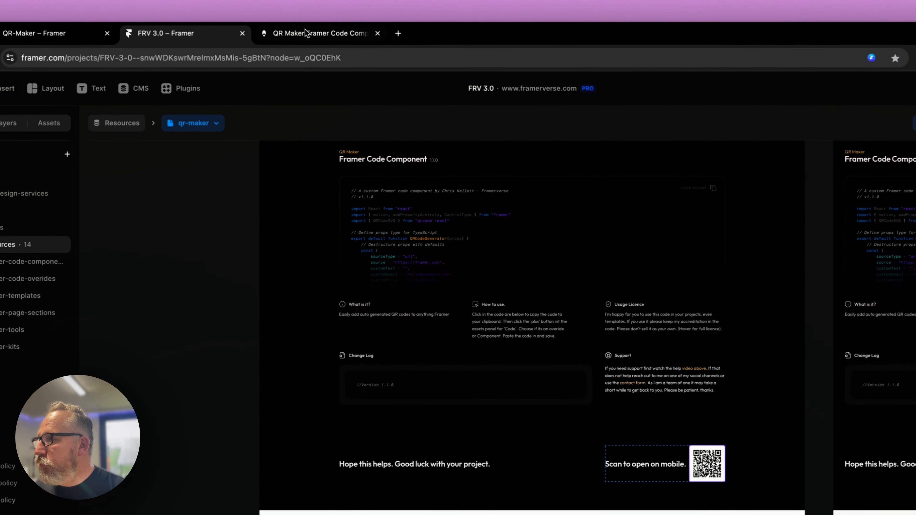
Step: Switch to the published QR Maker page and examine the QR code beside "Scan to open on mobile."
left_click(305, 32)
scroll(860, 440, "down", 20)
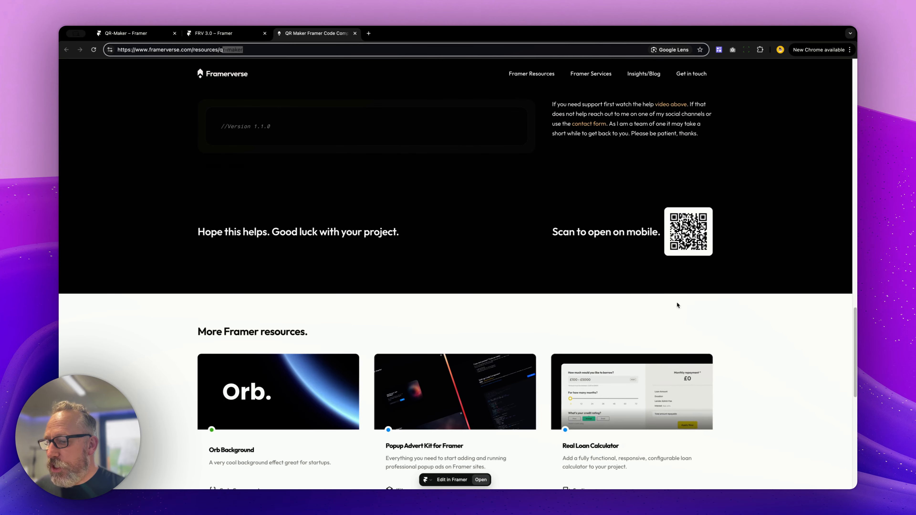
scroll(677, 305, "up", 5)
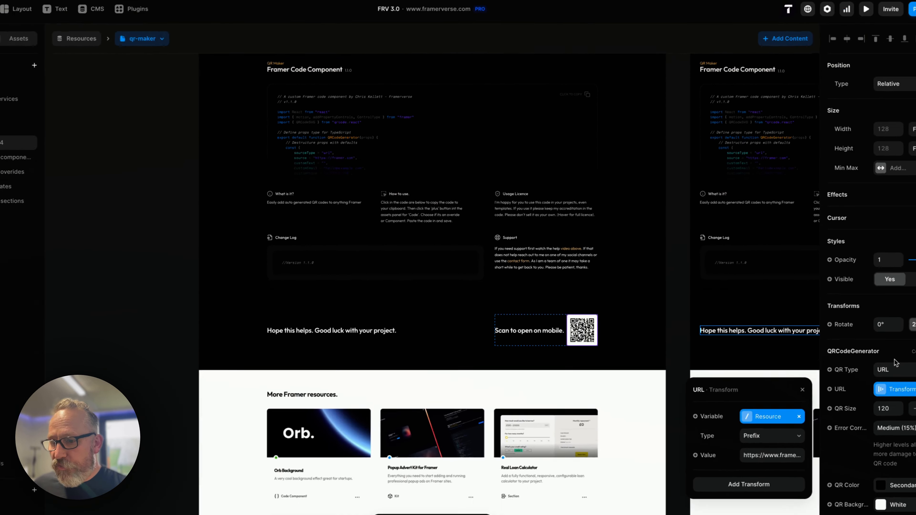
Step: Switch back to the FRV 3.0 project and review the QR Type options, keeping URL
left_click(827, 356)
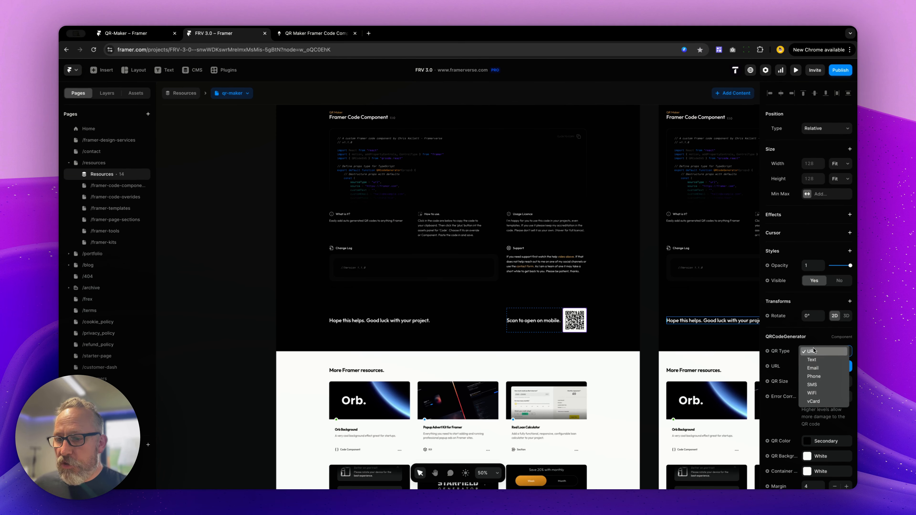
left_click(826, 337)
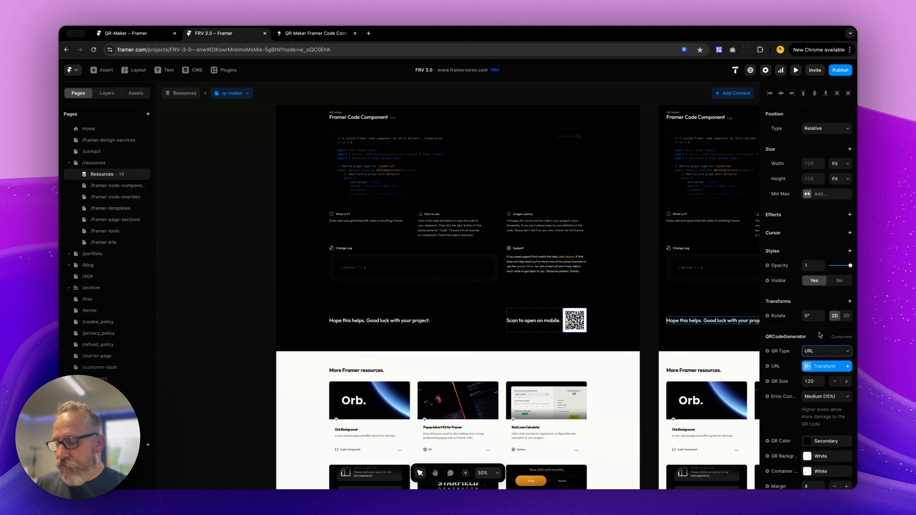